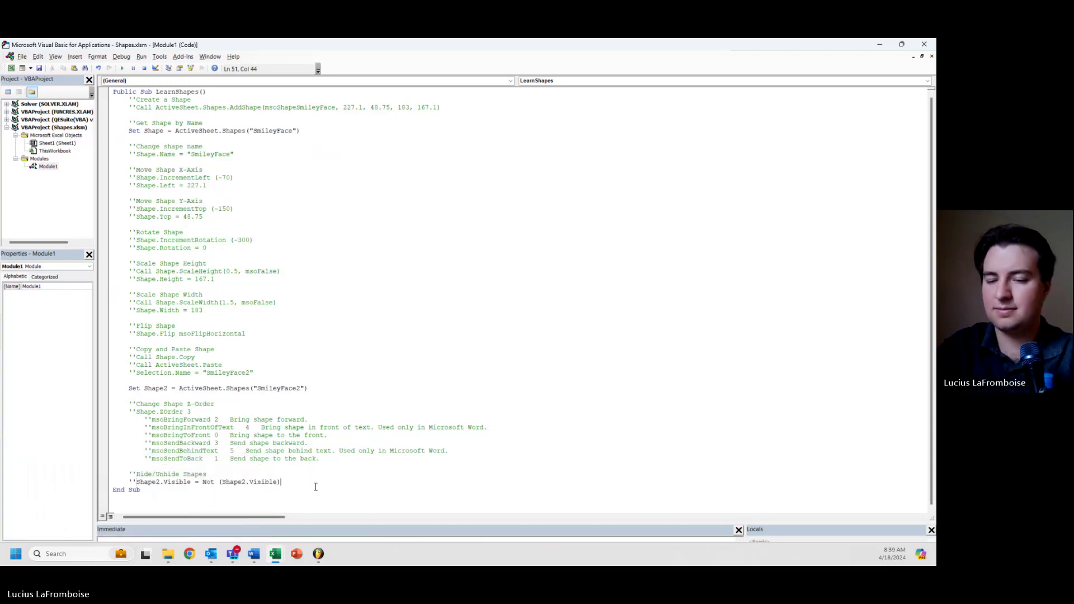
- Add an ''Event Handling section setting Shape2.OnAction = "SmileyClick", with a new line below
{"action": "key", "text": "Return"}
{"action": "key", "text": "Return"}
{"action": "type", "text": "E"}
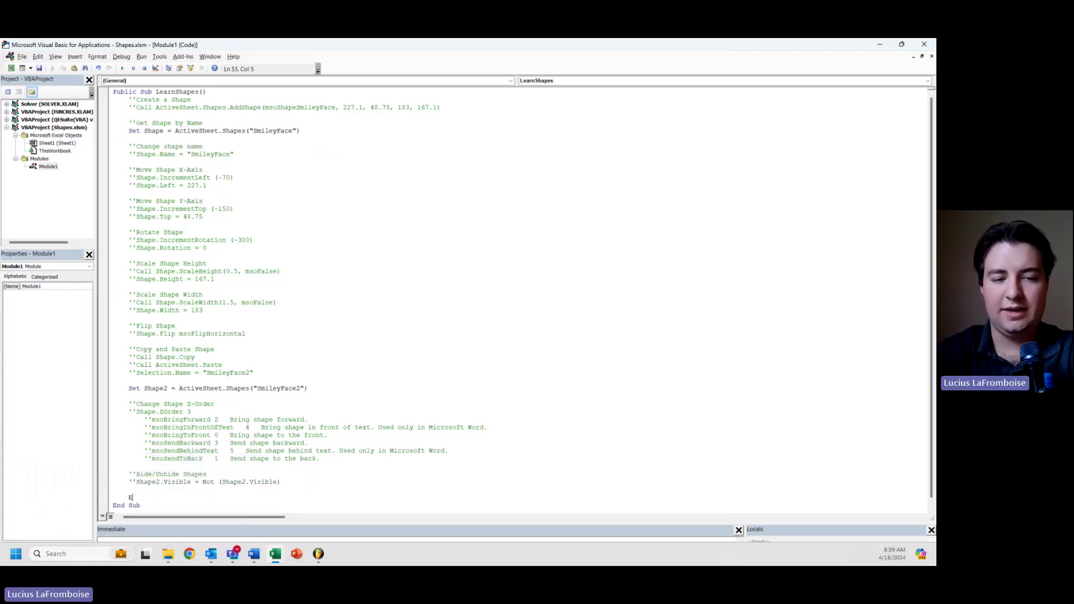
{"action": "type", "text": "v"}
{"action": "key", "text": "BackSpace"}
{"action": "key", "text": "BackSpace"}
{"action": "type", "text": "''"}
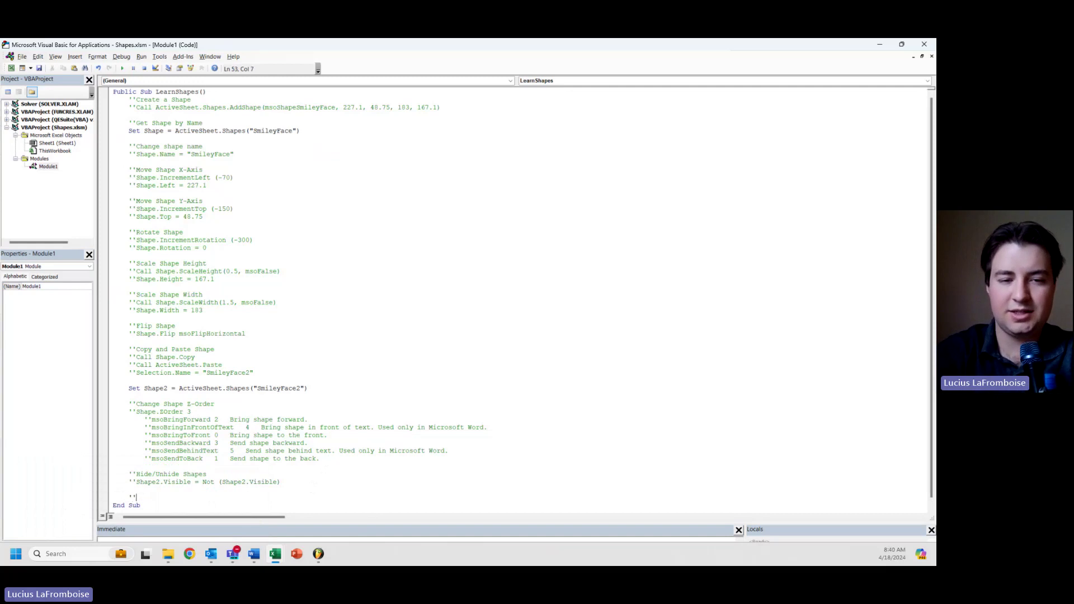
{"action": "type", "text": "Event Ha"}
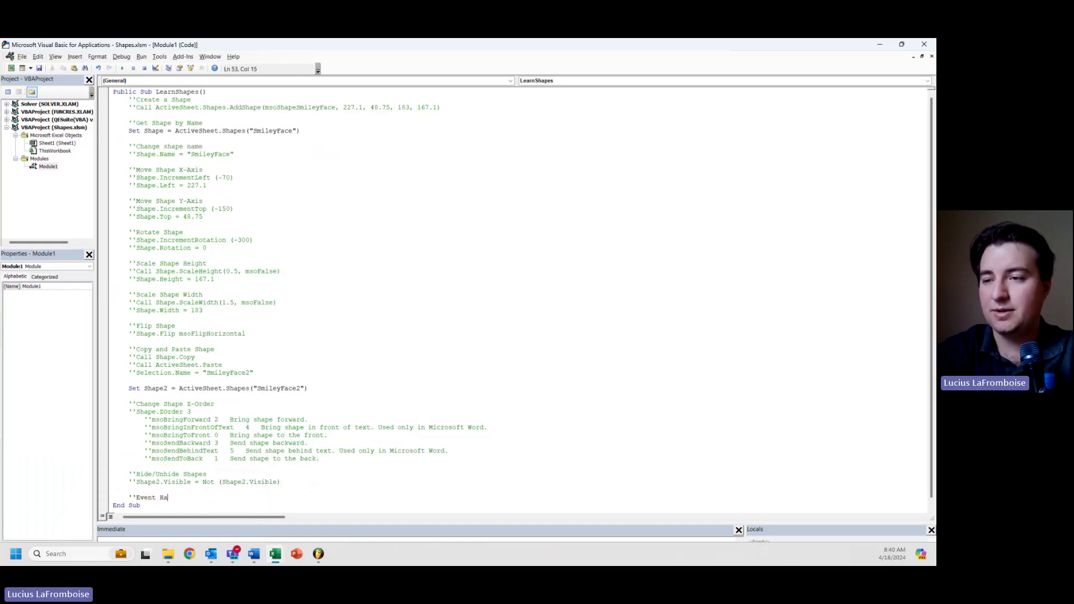
{"action": "type", "text": "ndling"}
{"action": "key", "text": "Return"}
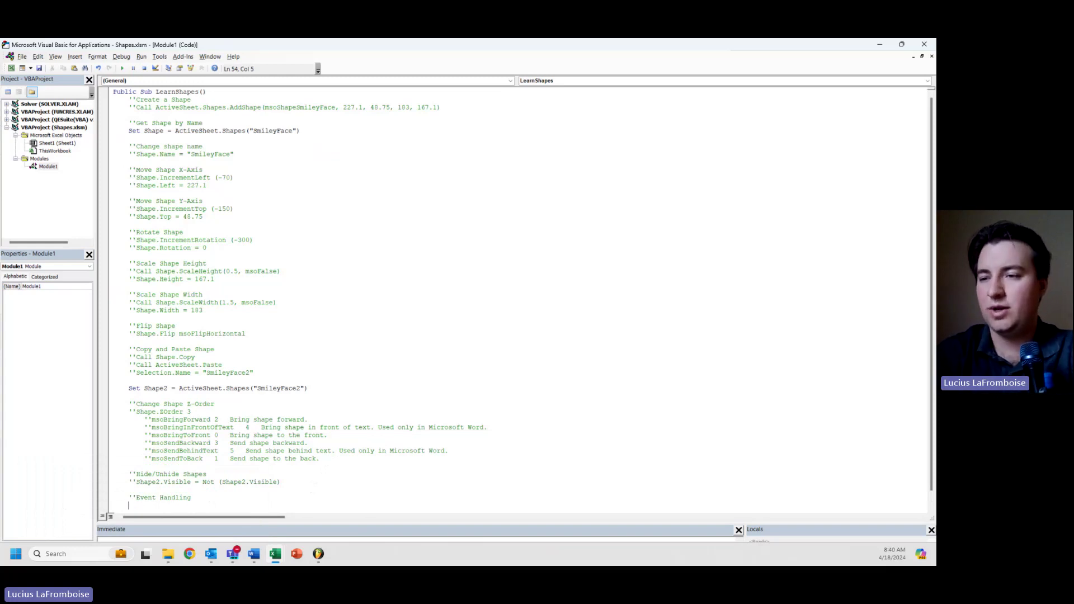
{"action": "type", "text": "Shap"}
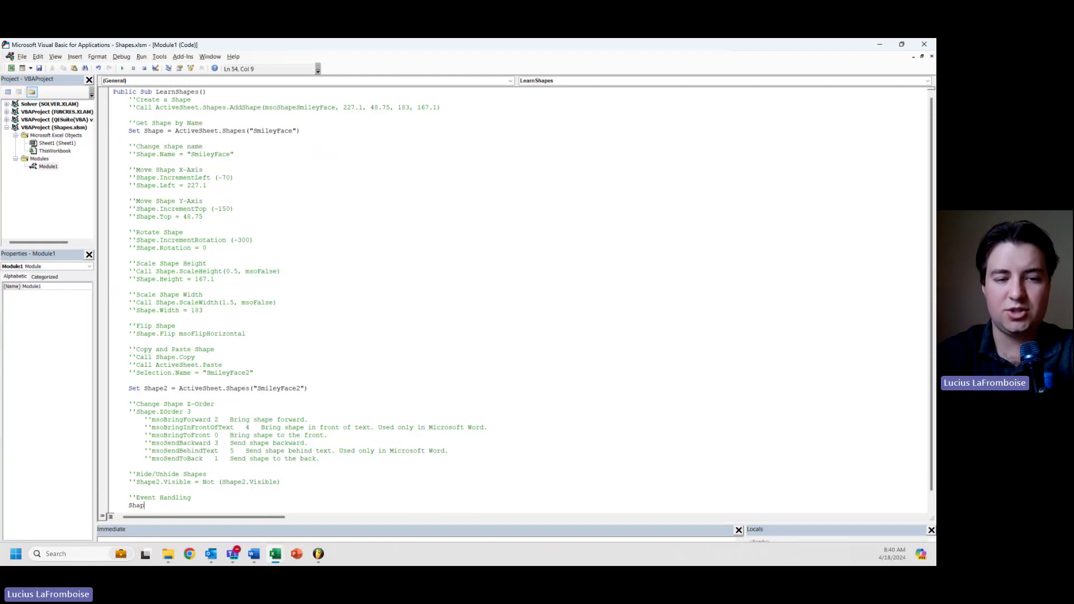
{"action": "type", "text": "e2.onAct"}
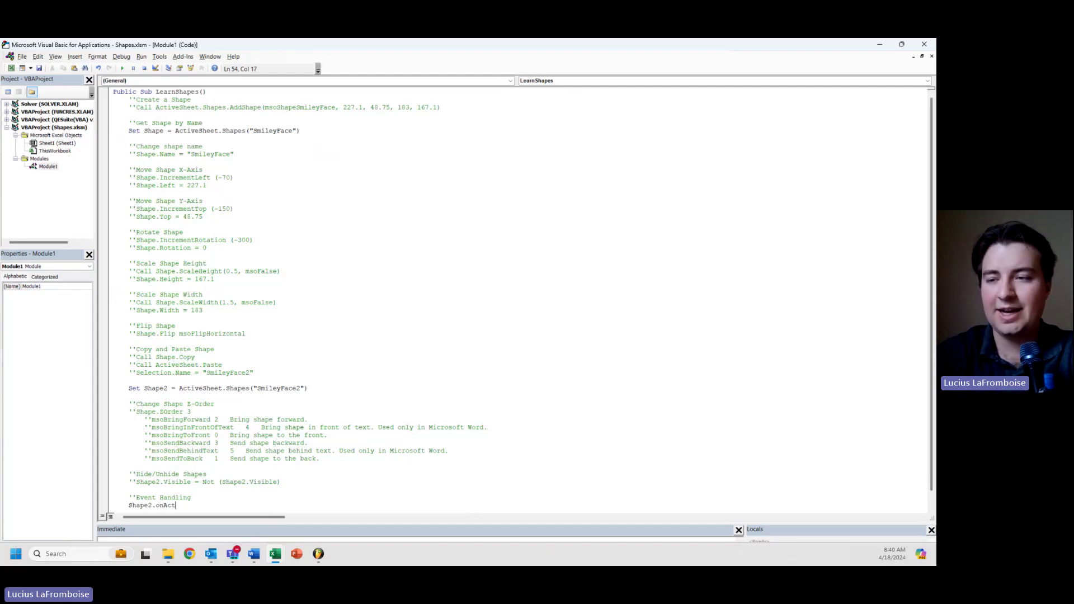
{"action": "type", "text": "ion = \""}
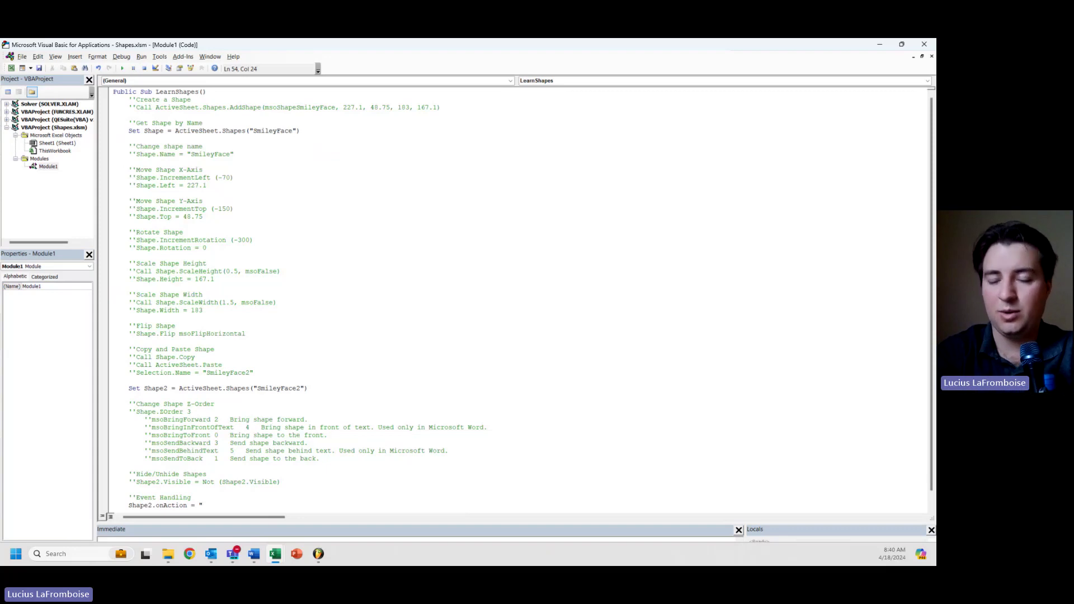
{"action": "type", "text": "SmileyClic"}
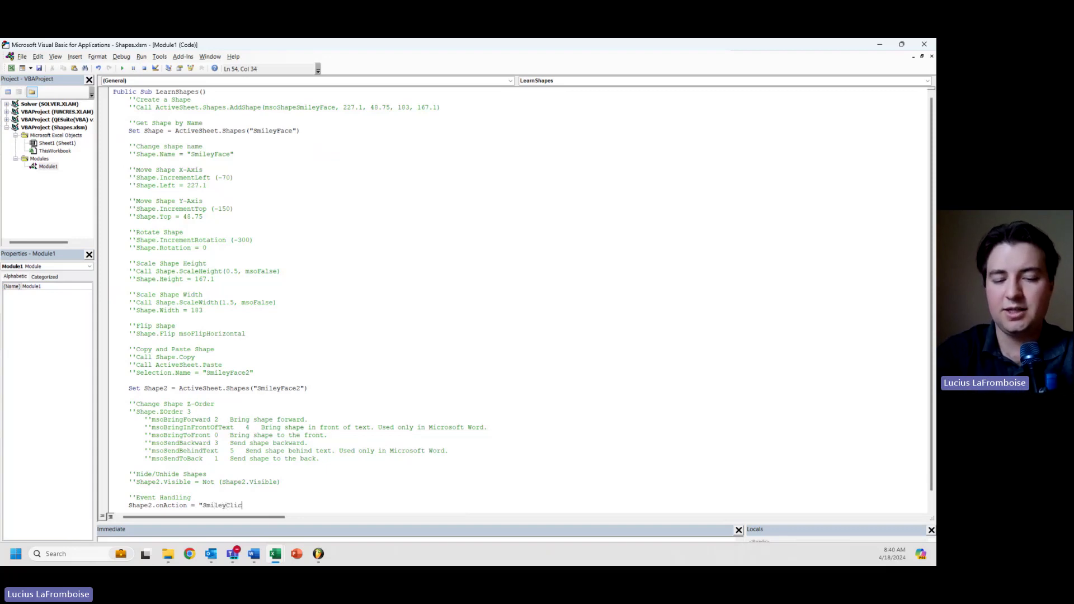
{"action": "key", "text": "Down"}
{"action": "key", "text": "Down"}
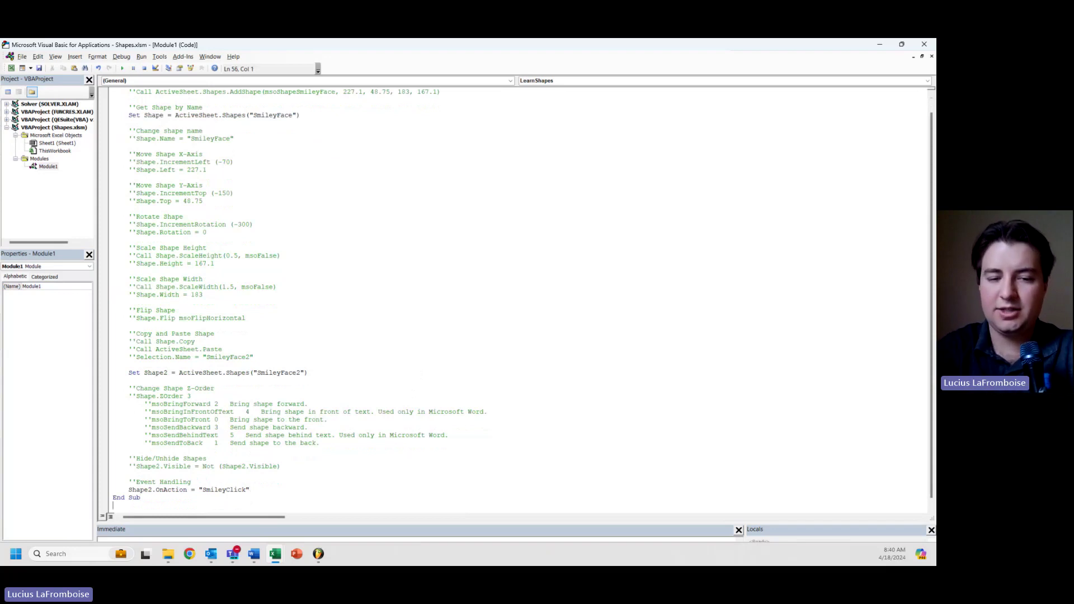
{"action": "key", "text": "Return"}
{"action": "type", "text": "public sub Smile"}
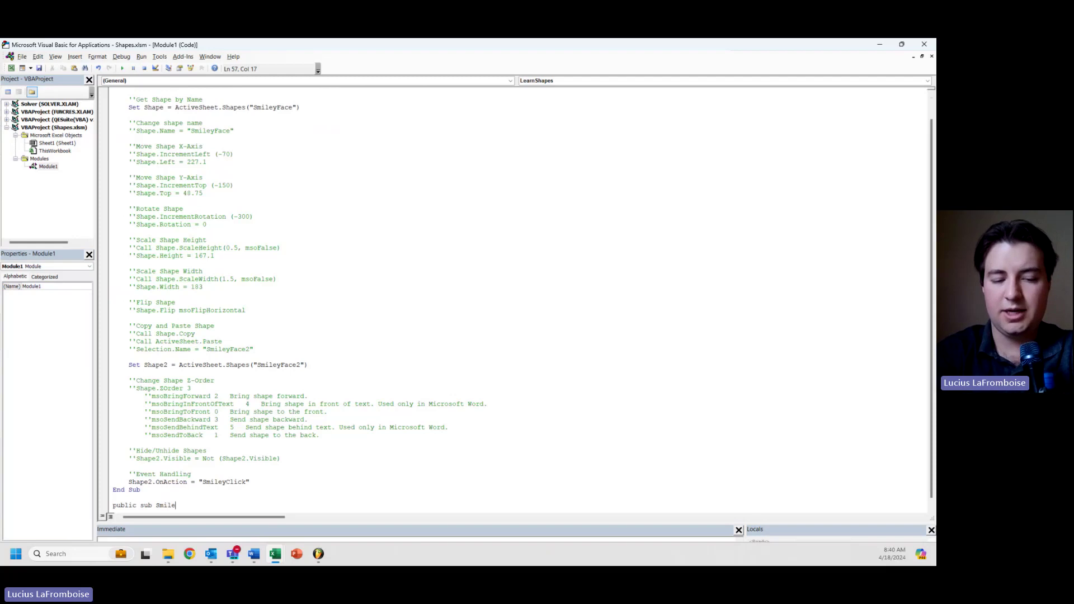
{"action": "type", "text": "yClick"}
- Write SmileyClick with MsgBox "Shape was clicked." and run LearnShapes
{"action": "key", "text": "Return"}
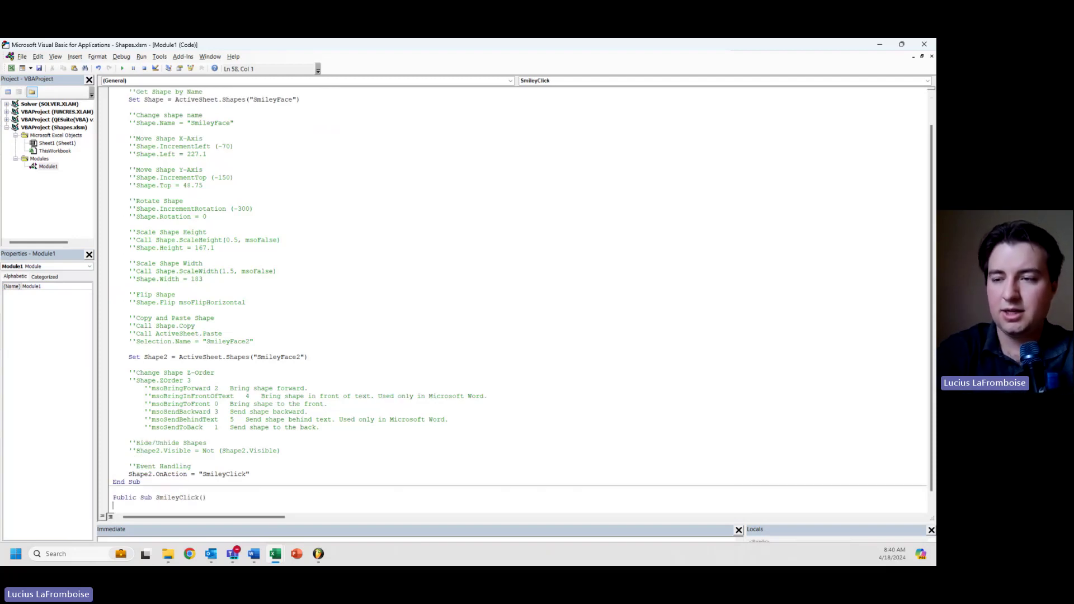
{"action": "key", "text": "Tab"}
{"action": "type", "text": "msgb"}
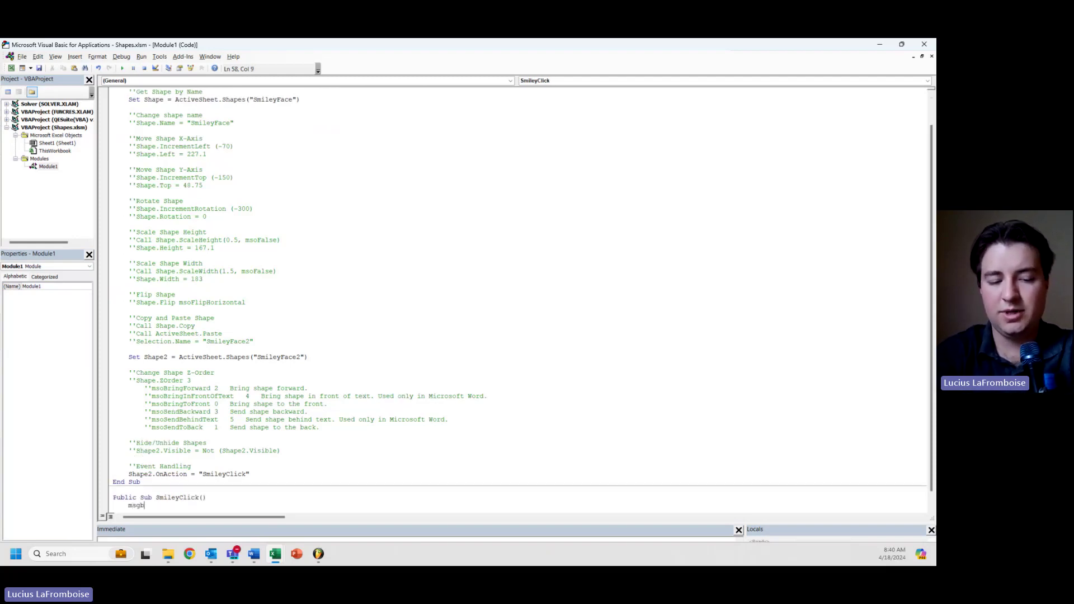
{"action": "type", "text": "ox \""}
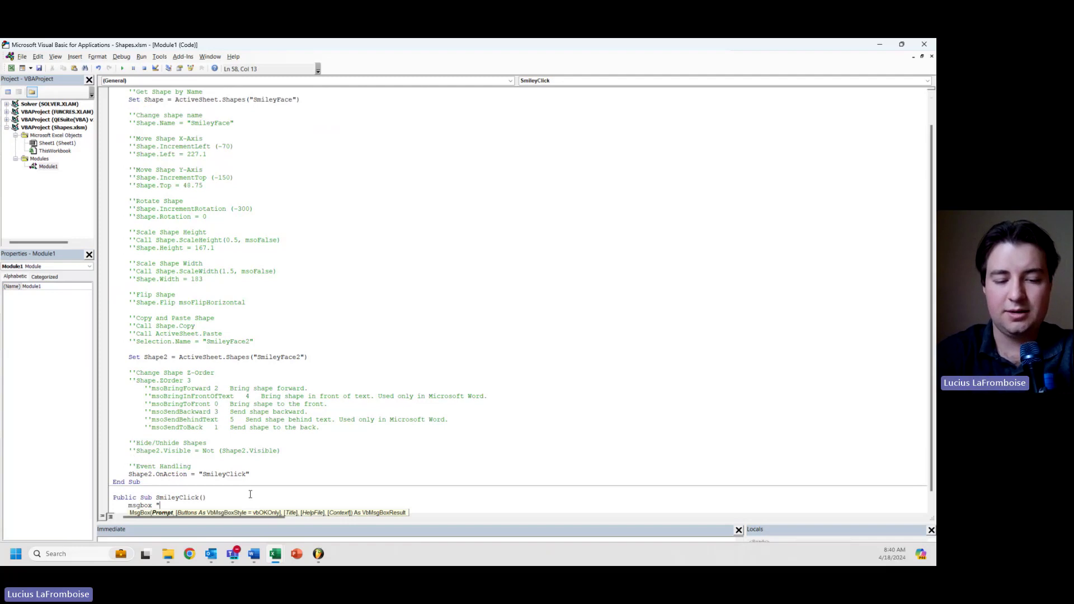
{"action": "type", "text": "Shape was click"}
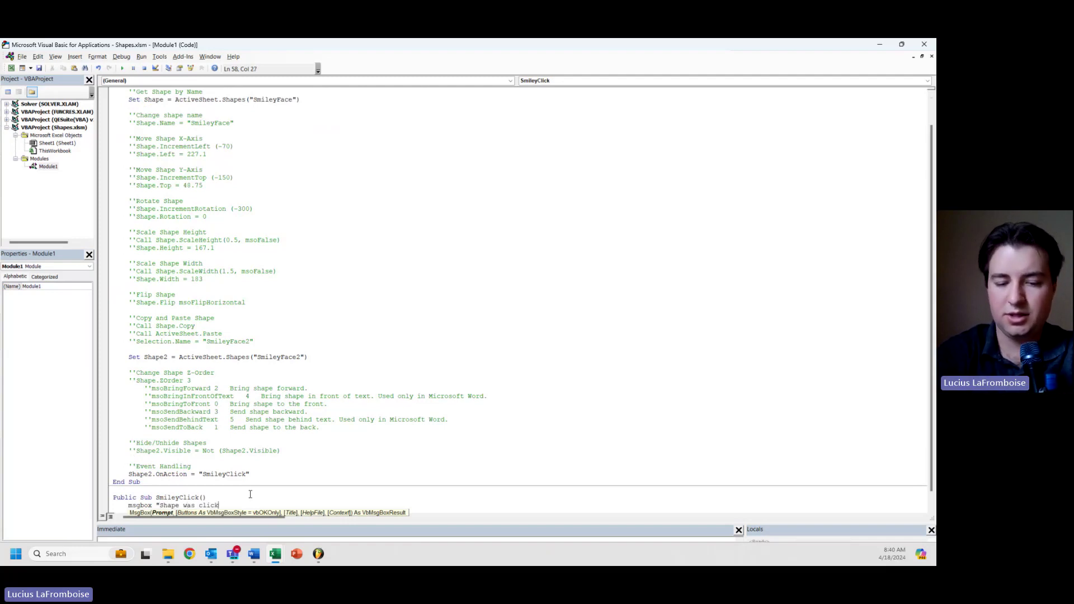
{"action": "type", "text": "ed.\""}
{"action": "left_click", "coordinate": [280, 383]}
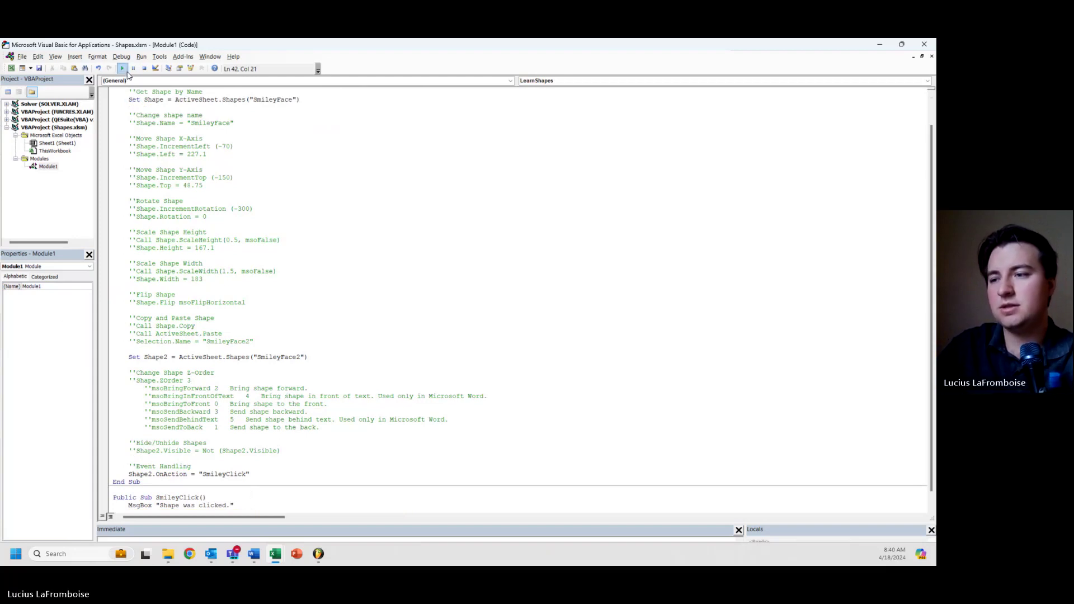
- Test the lower smiley's "Shape was clicked." message, dismiss it, then select cell D6
{"action": "mouse_move", "coordinate": [275, 554]}
{"action": "left_click", "coordinate": [243, 480]}
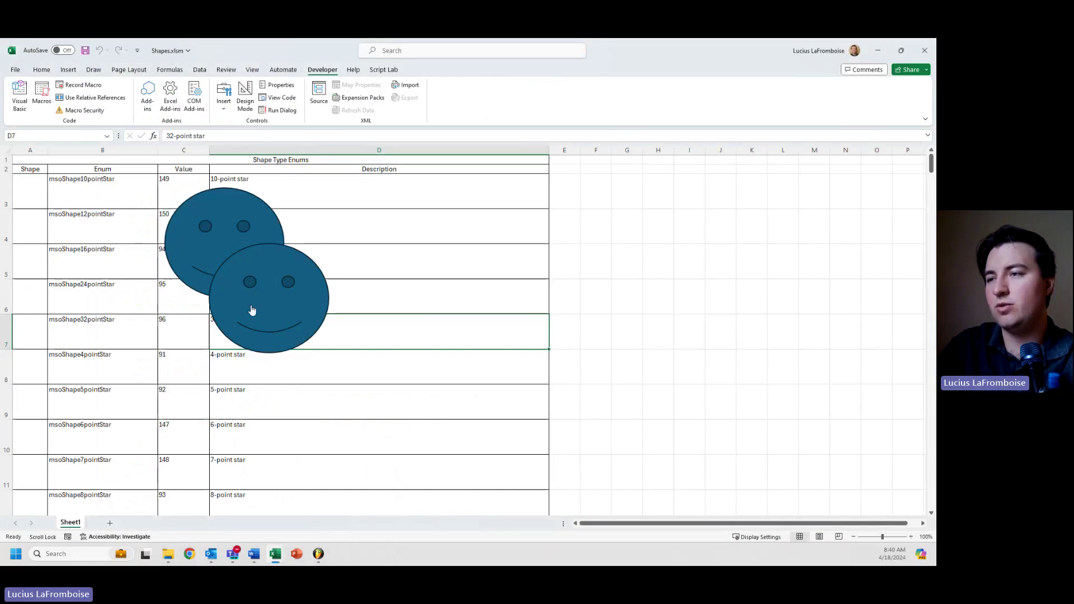
{"action": "left_click", "coordinate": [271, 305]}
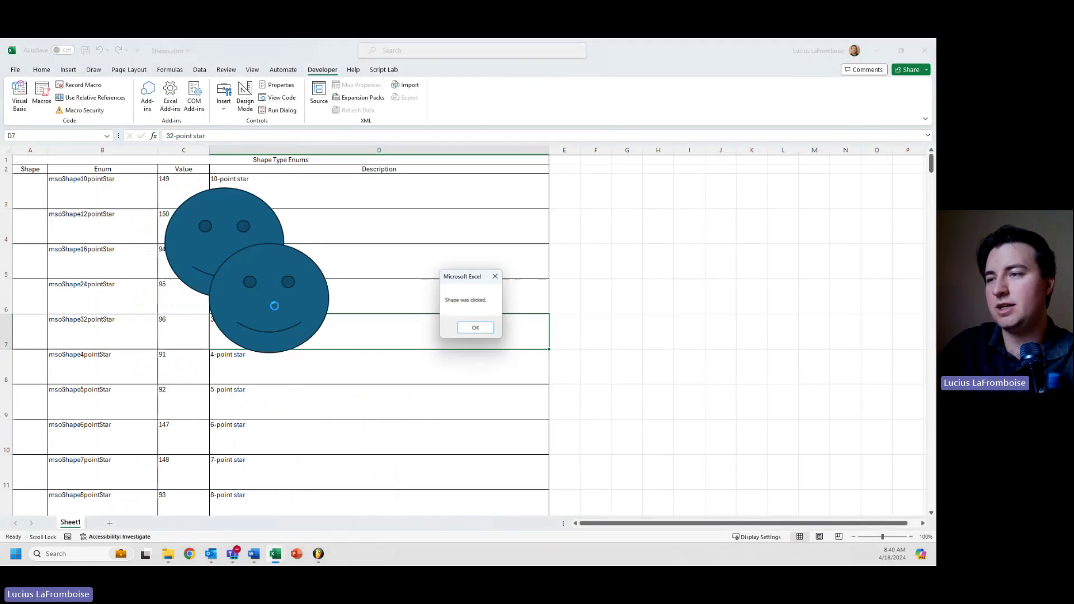
{"action": "left_click", "coordinate": [475, 330]}
{"action": "left_click", "coordinate": [475, 329]}
{"action": "left_click", "coordinate": [213, 234]}
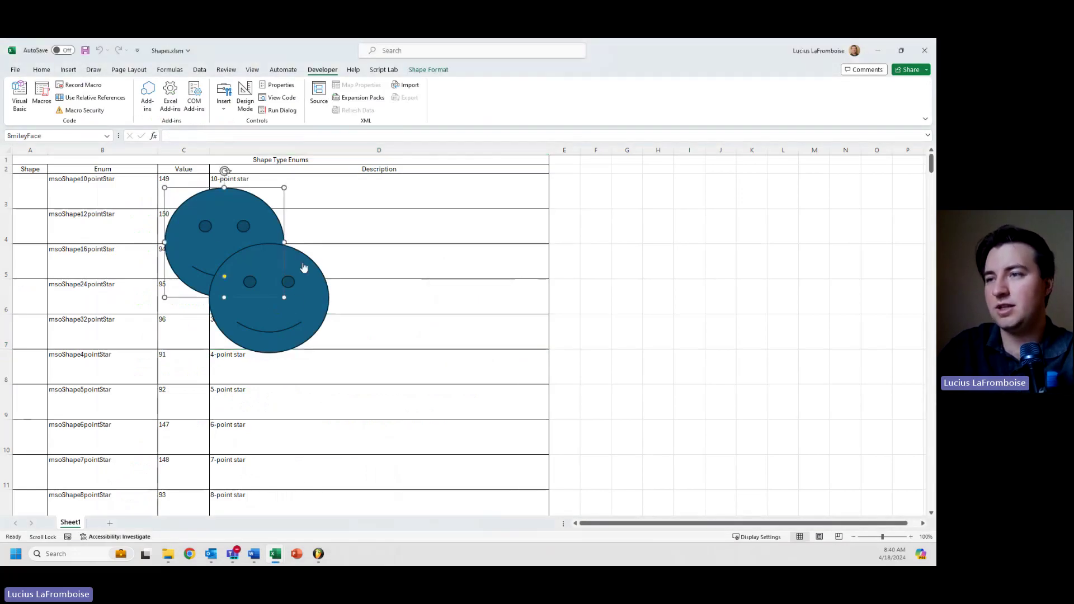
{"action": "left_click", "coordinate": [476, 328]}
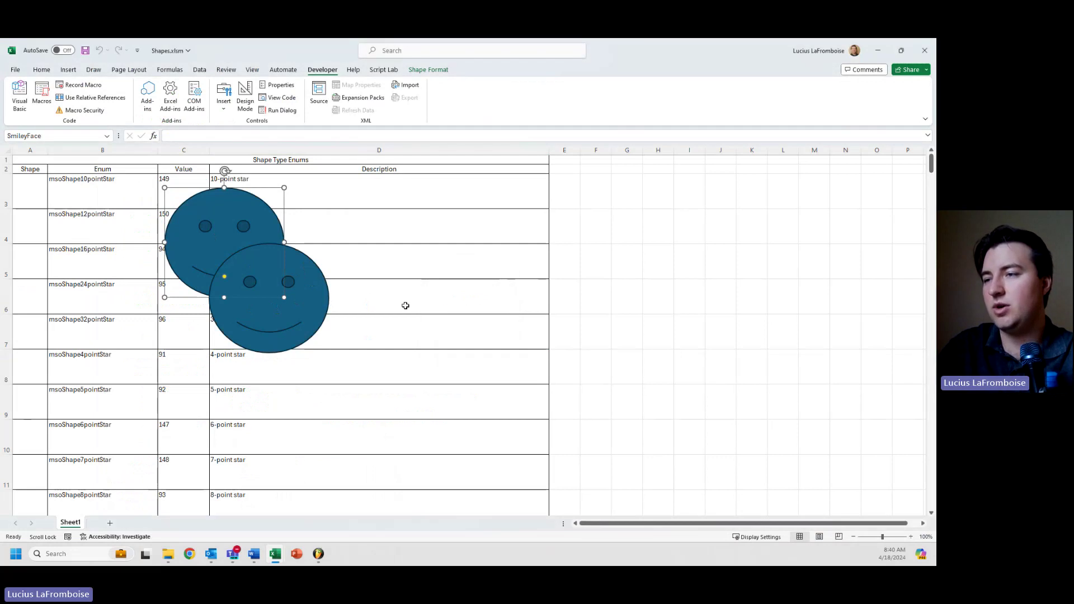
{"action": "left_click", "coordinate": [393, 297]}
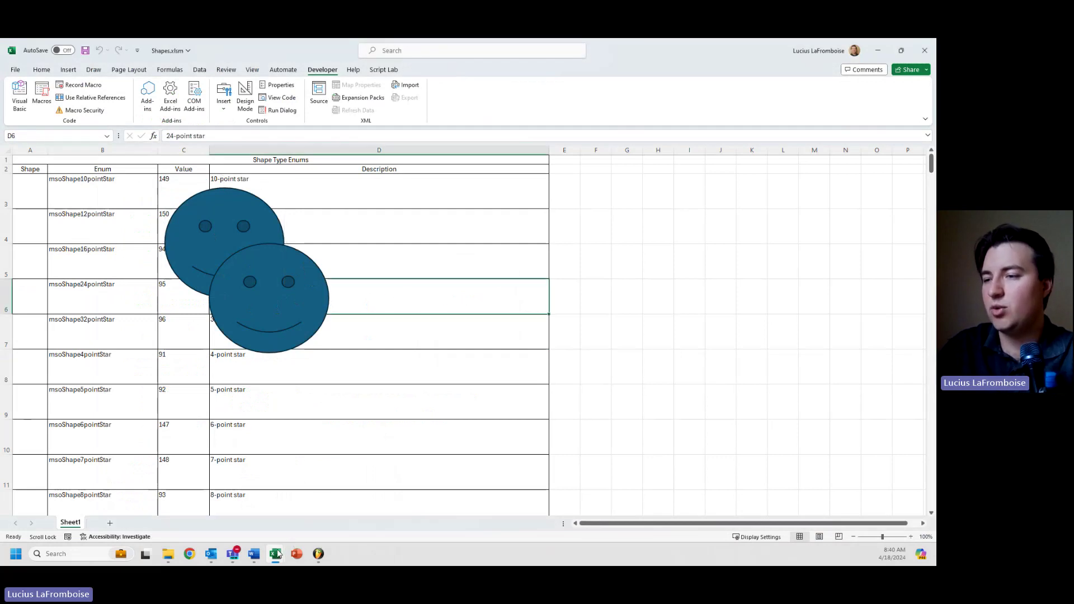
- Change Shape2.OnAction to an empty string, then check that clicking the smileys only selects them
{"action": "mouse_move", "coordinate": [276, 553]}
{"action": "left_click", "coordinate": [316, 471]}
{"action": "left_click_drag", "start_coordinate": [247, 475], "coordinate": [202, 474]}
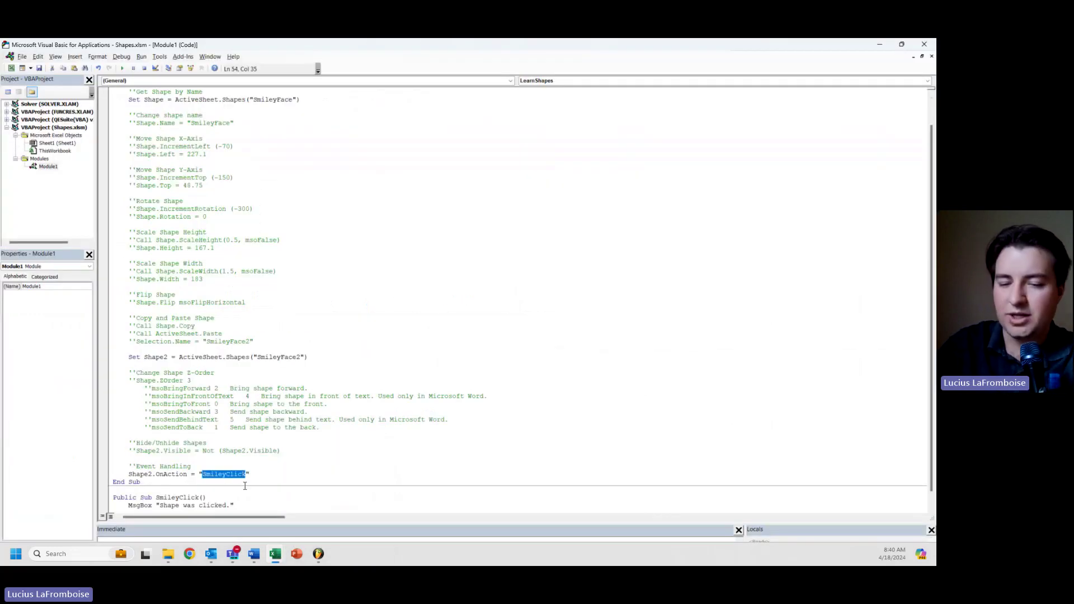
{"action": "key", "text": "BackSpace"}
{"action": "type", "text": "\""}
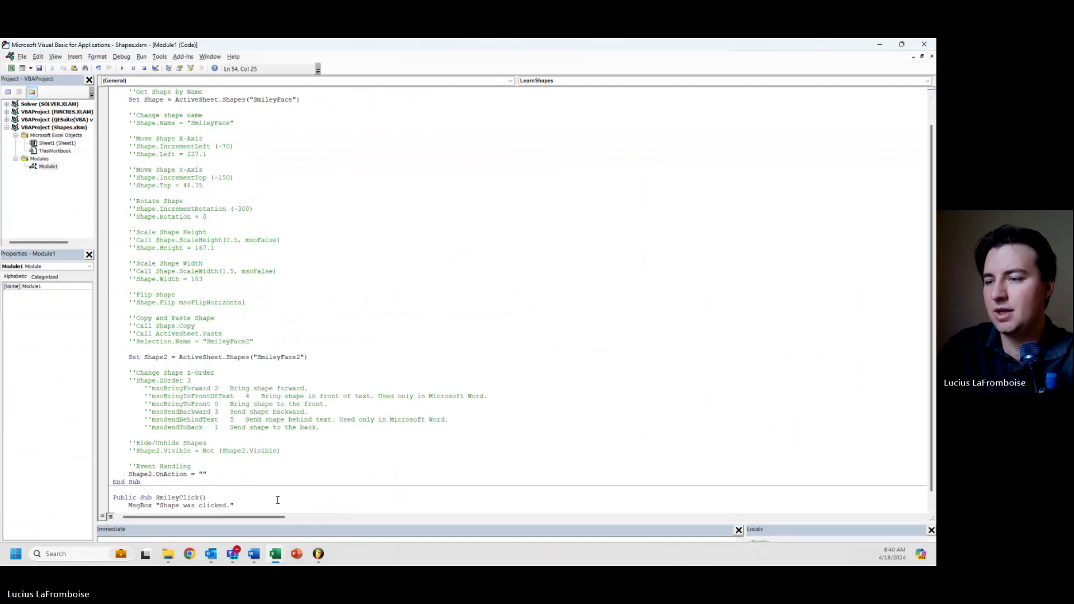
{"action": "left_click", "coordinate": [240, 484]}
{"action": "left_click", "coordinate": [232, 227]}
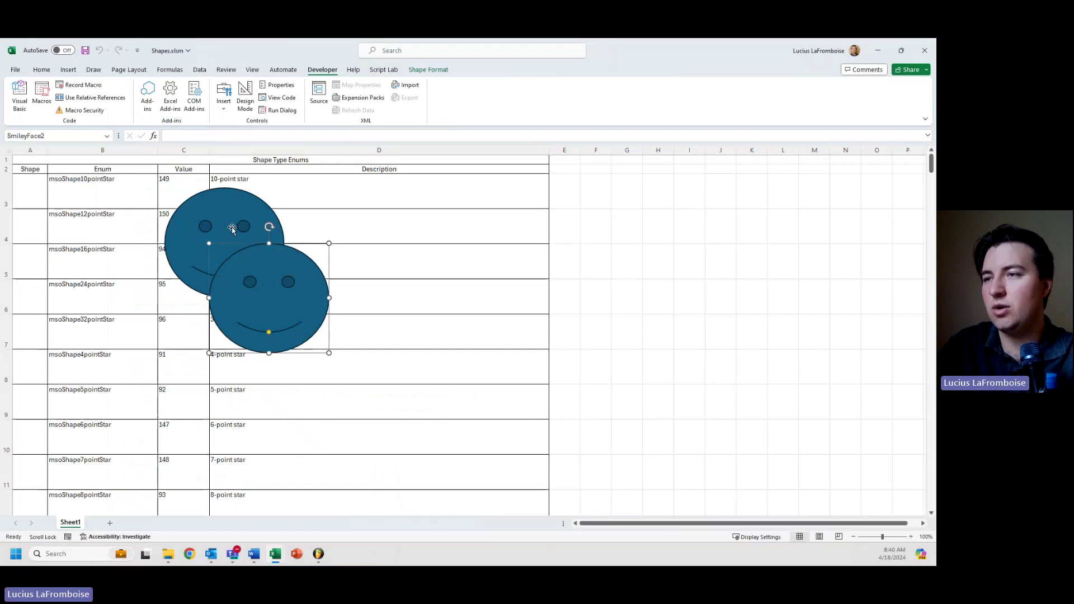
{"action": "left_click", "coordinate": [289, 299]}
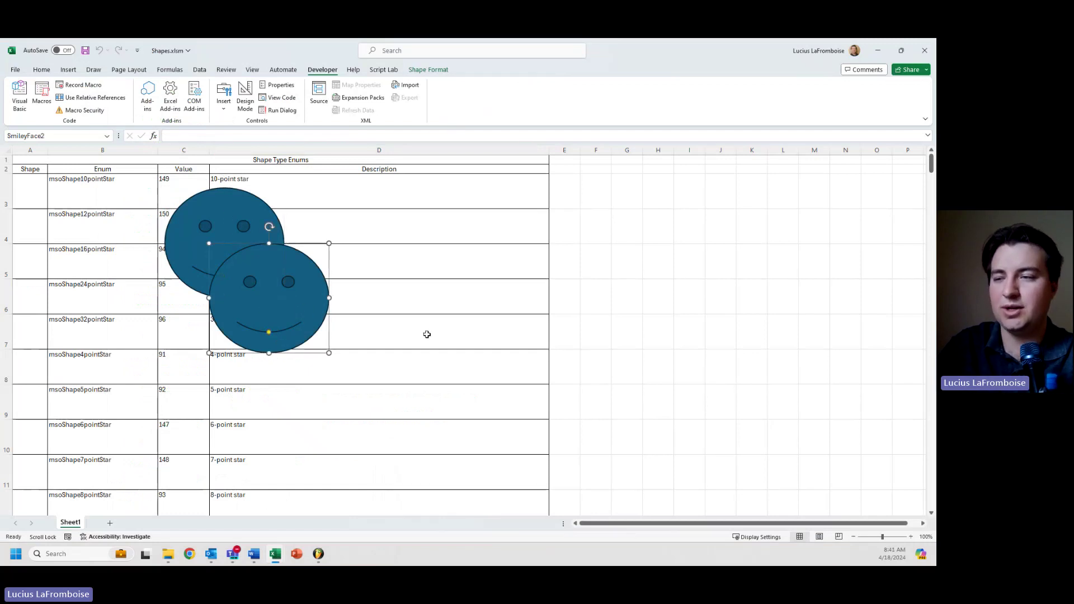
- Prefix the Shape2.OnAction line with '' and add a blank line beneath it
{"action": "mouse_move", "coordinate": [275, 555]}
{"action": "left_click", "coordinate": [319, 487]}
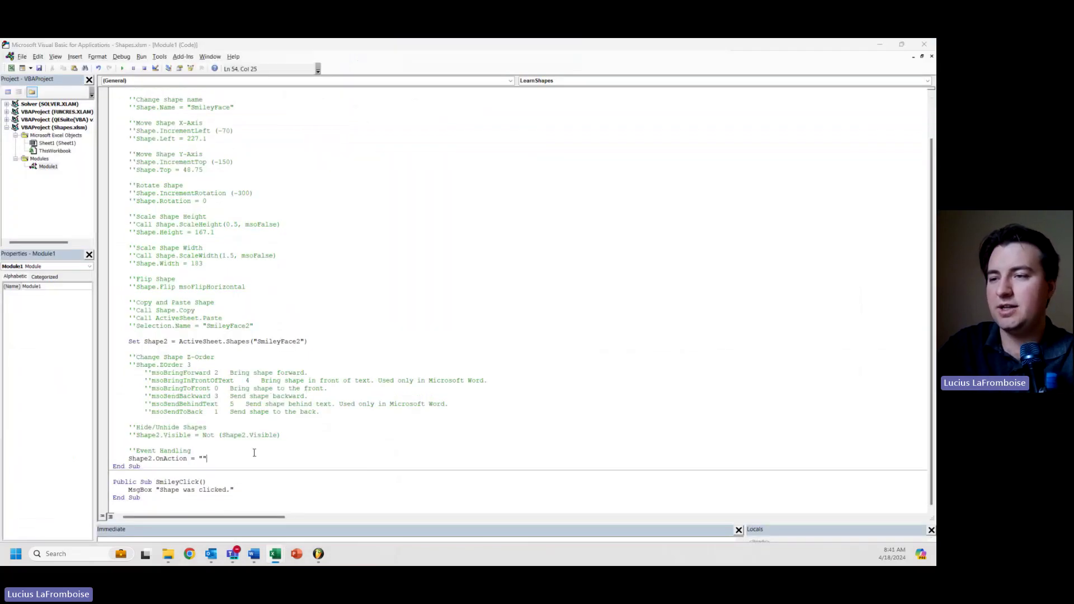
{"action": "left_click", "coordinate": [128, 458]}
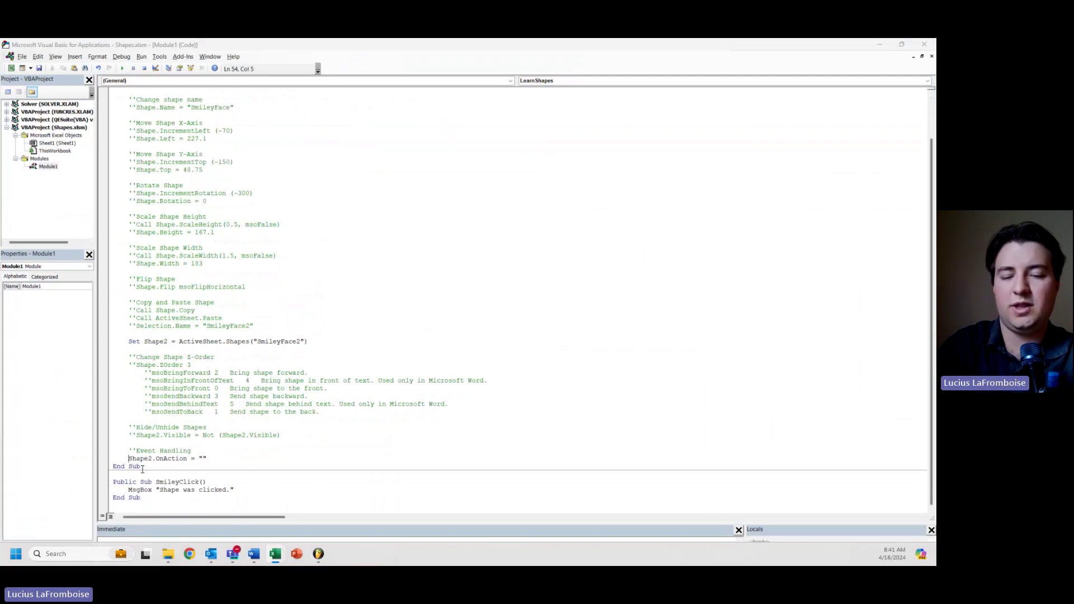
{"action": "type", "text": "''"}
{"action": "key", "text": "End"}
{"action": "key", "text": "Return"}
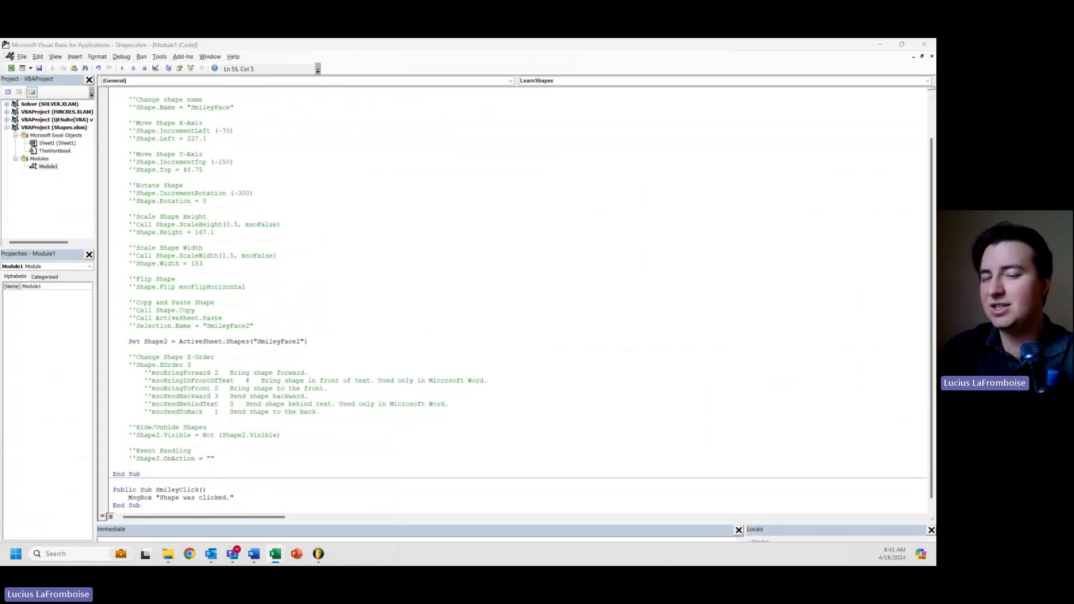
{"action": "scroll", "coordinate": [176, 435], "scroll_direction": "down", "scroll_amount": 1}
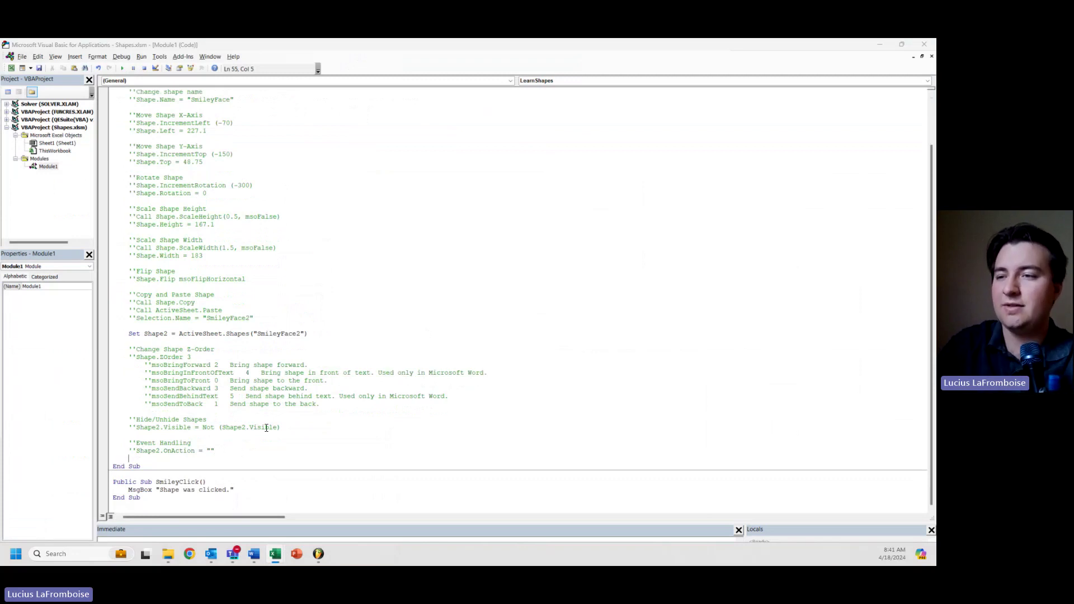